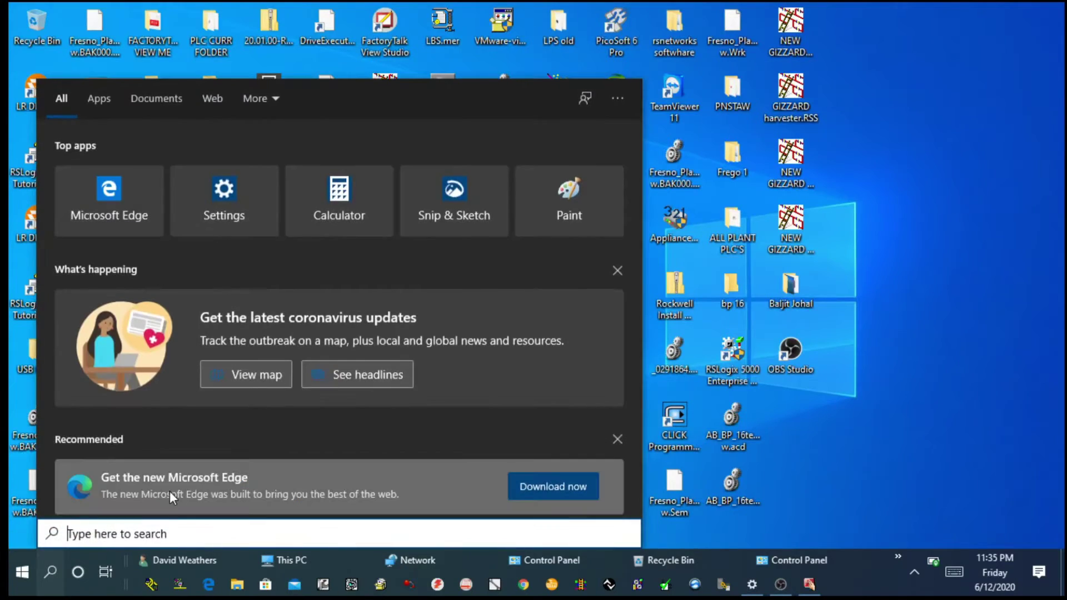
Launch RSLinx Classic maximized and bring up its Configure Drivers dialog.
type("rs")
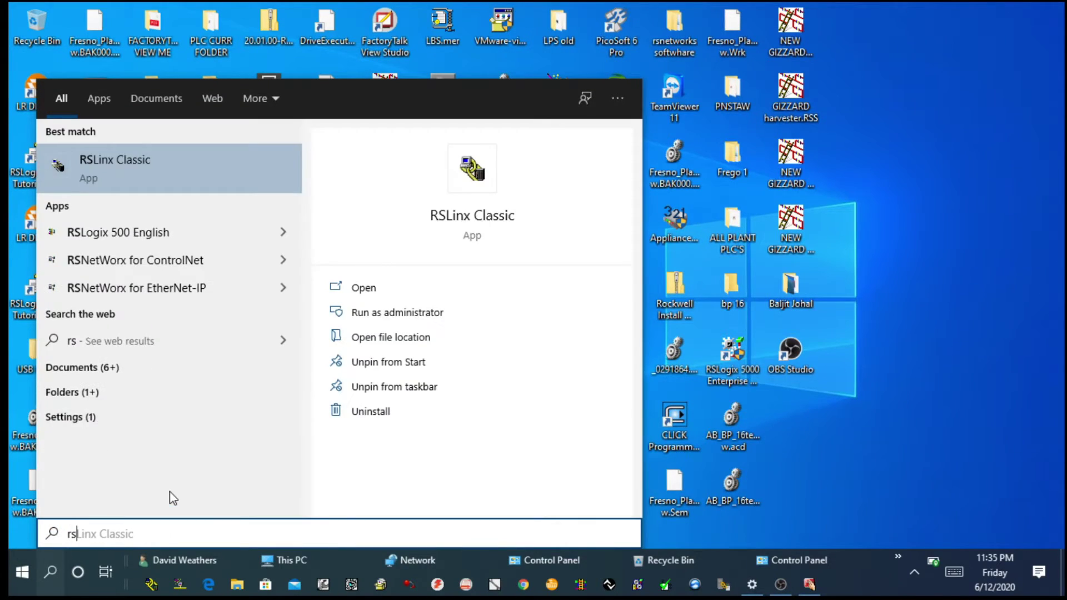
left_click(154, 170)
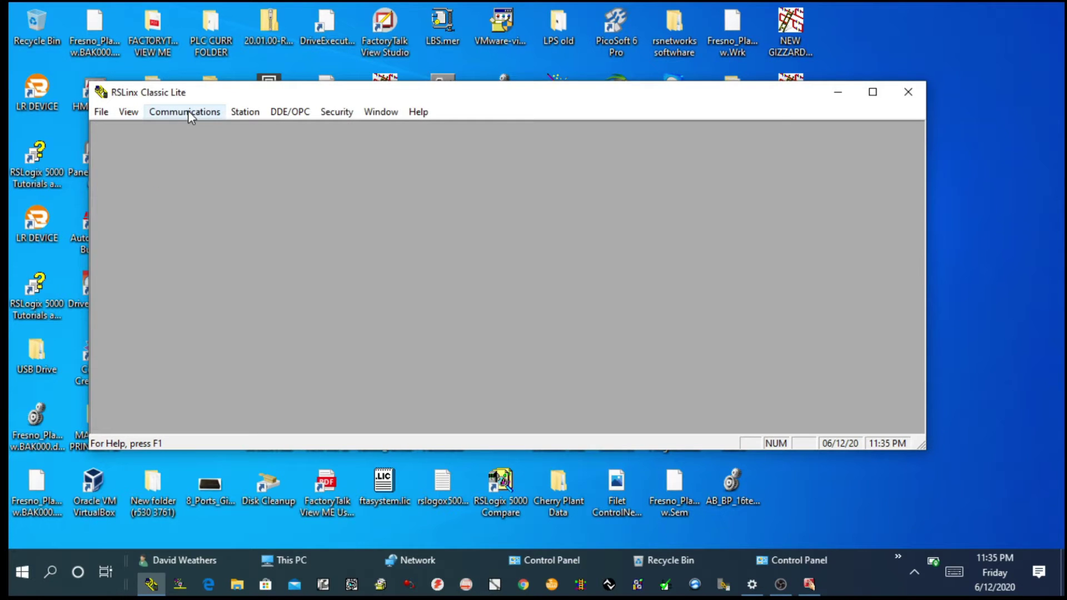
left_click(874, 92)
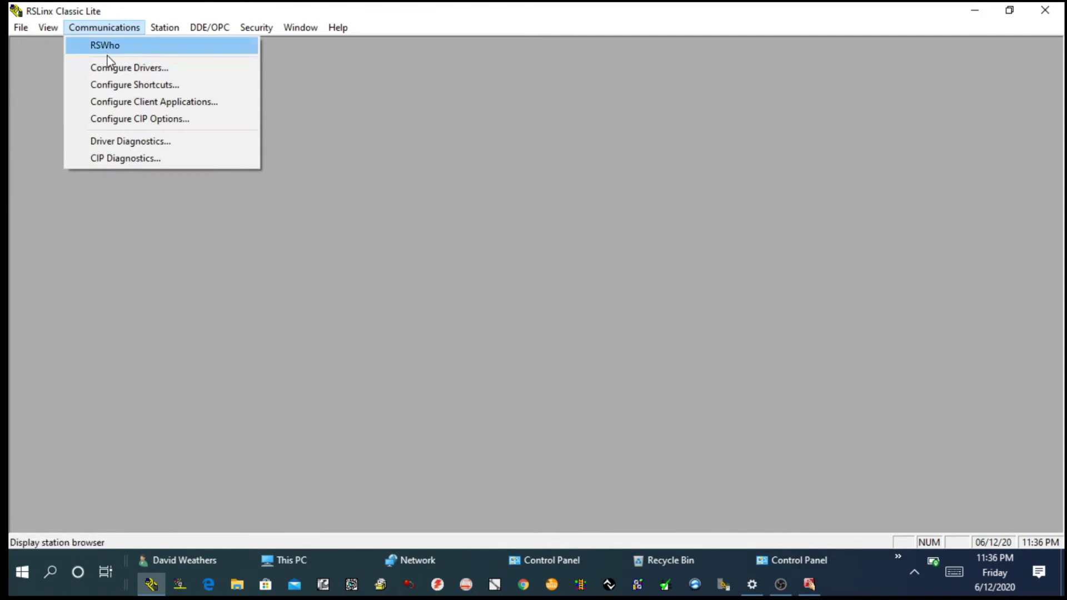
left_click(111, 68)
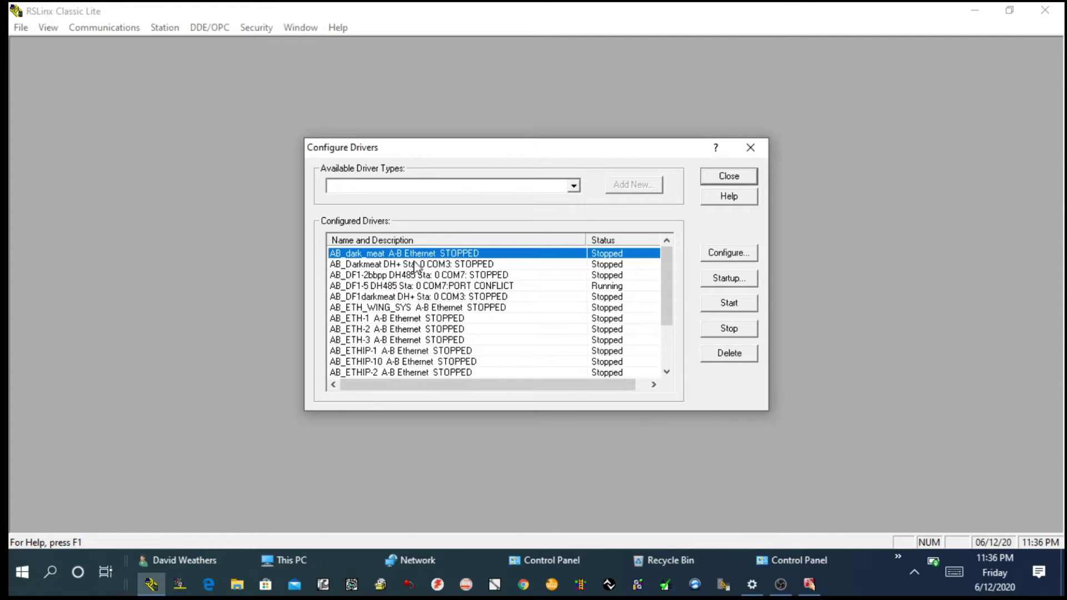
Add a DH485 UIC devices driver, AB_UIC-3BALGIZZ, on COM5 with station number 00.
left_click(452, 185)
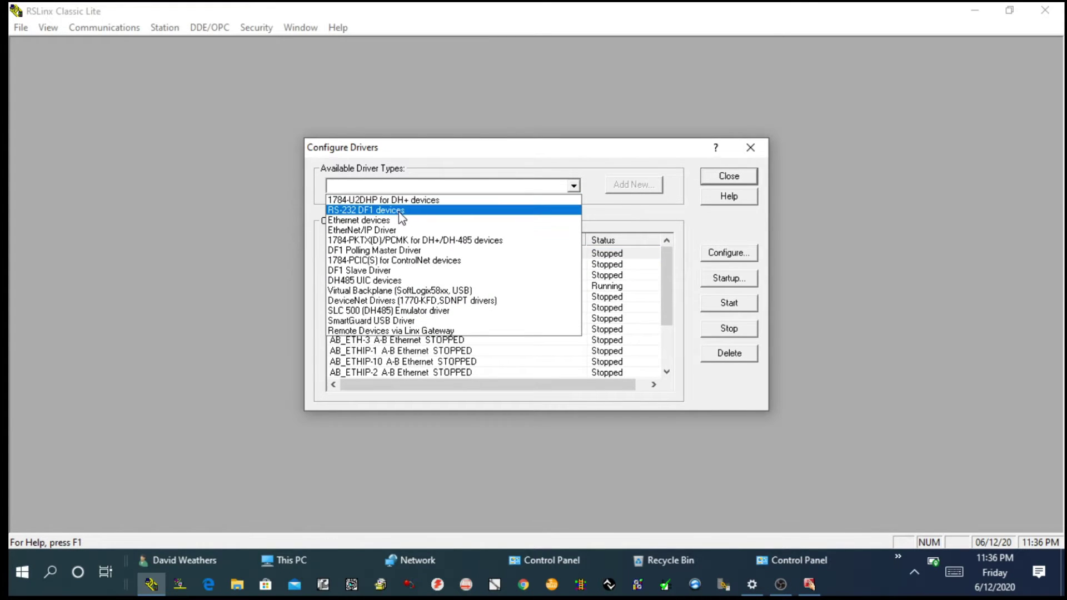
left_click(371, 281)
left_click(637, 186)
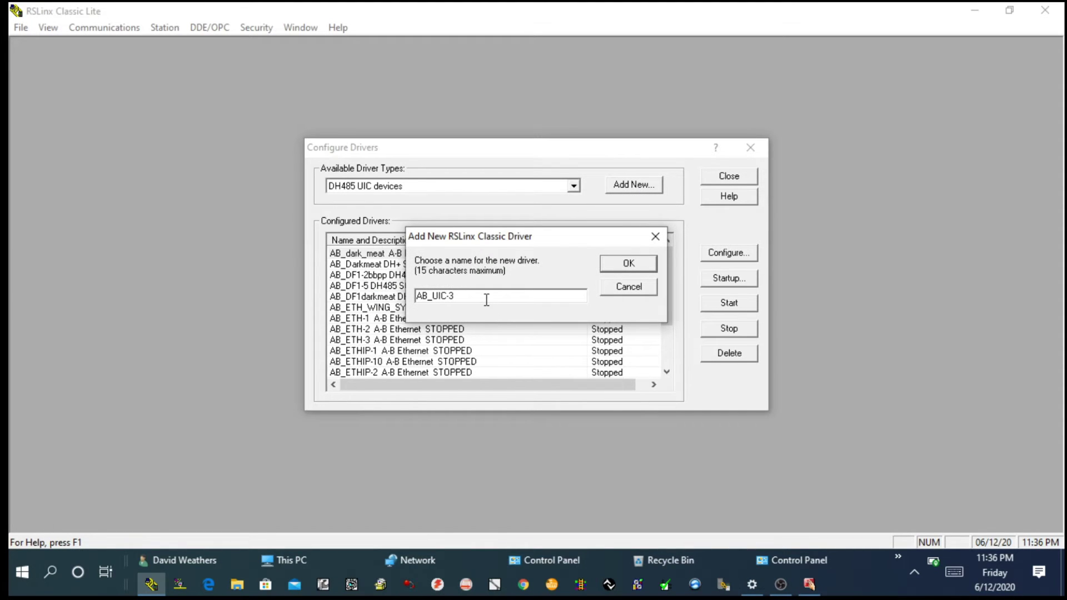
left_click(649, 265)
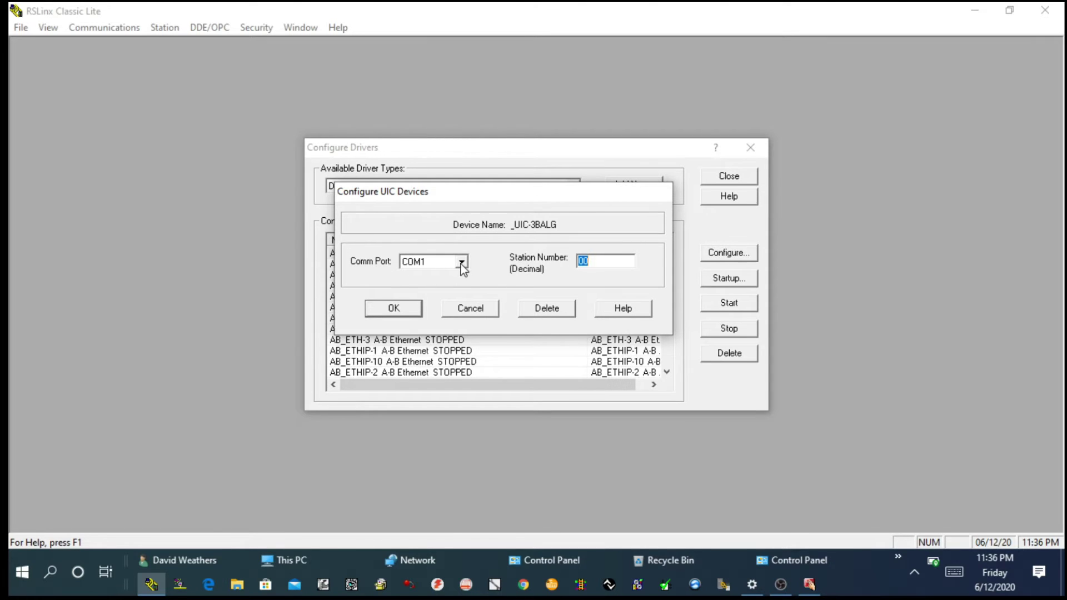
left_click(461, 262)
left_click(418, 312)
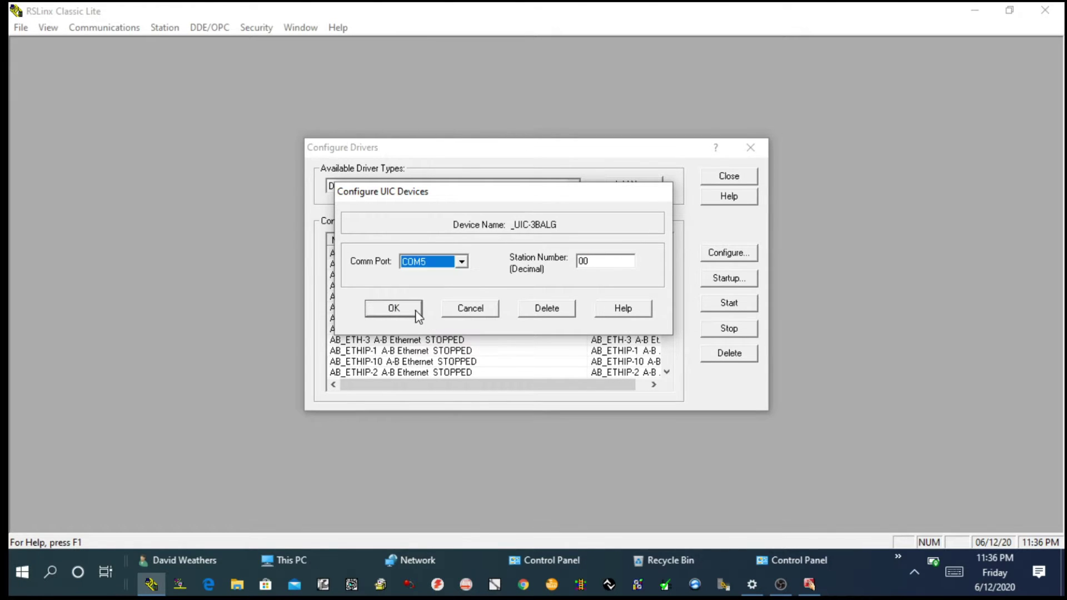
left_click(409, 312)
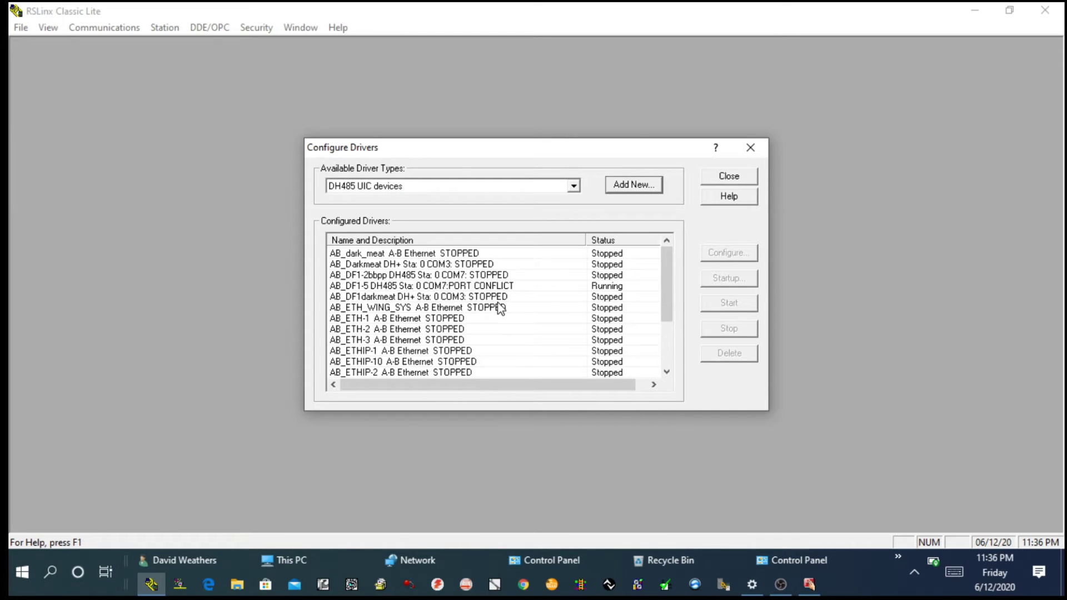
Stop the conflicting AB_DF1-5 and AB_UIC-1BAL drivers in the driver list.
left_click(620, 288)
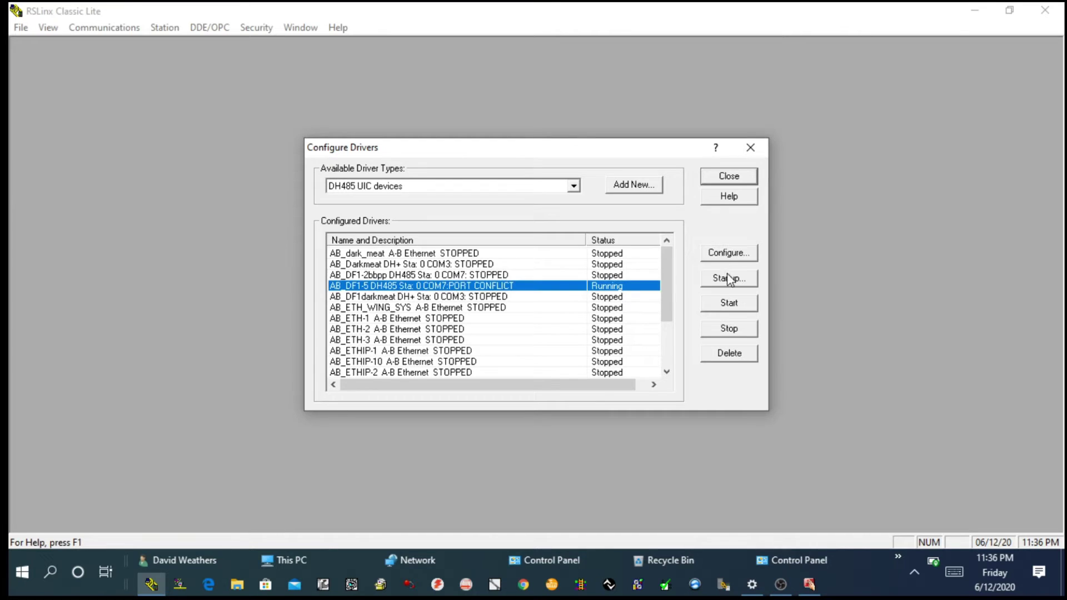
left_click(729, 329)
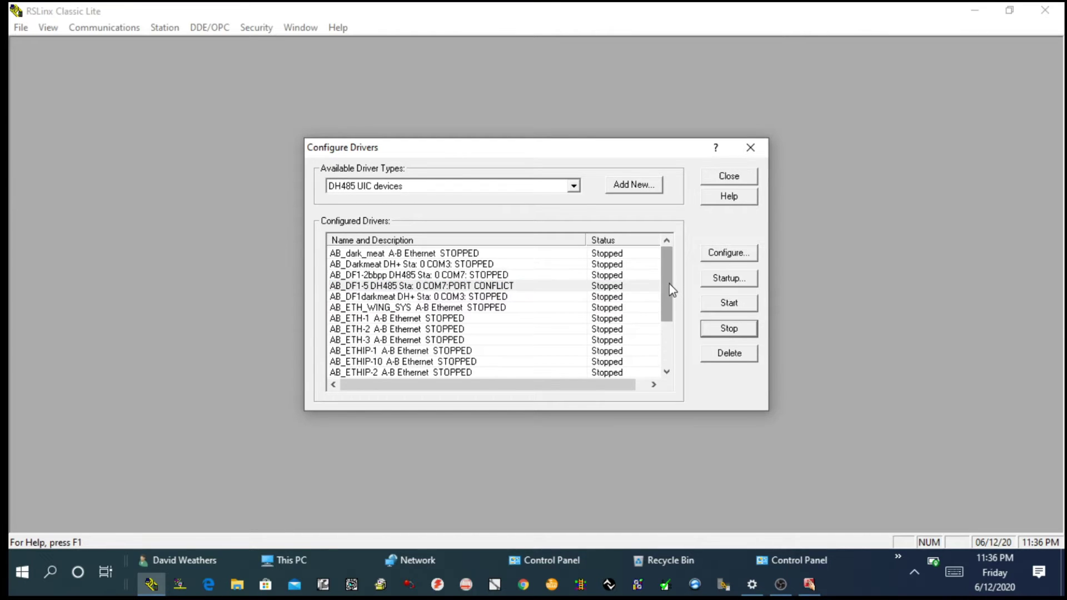
left_click_drag(669, 284, 669, 328)
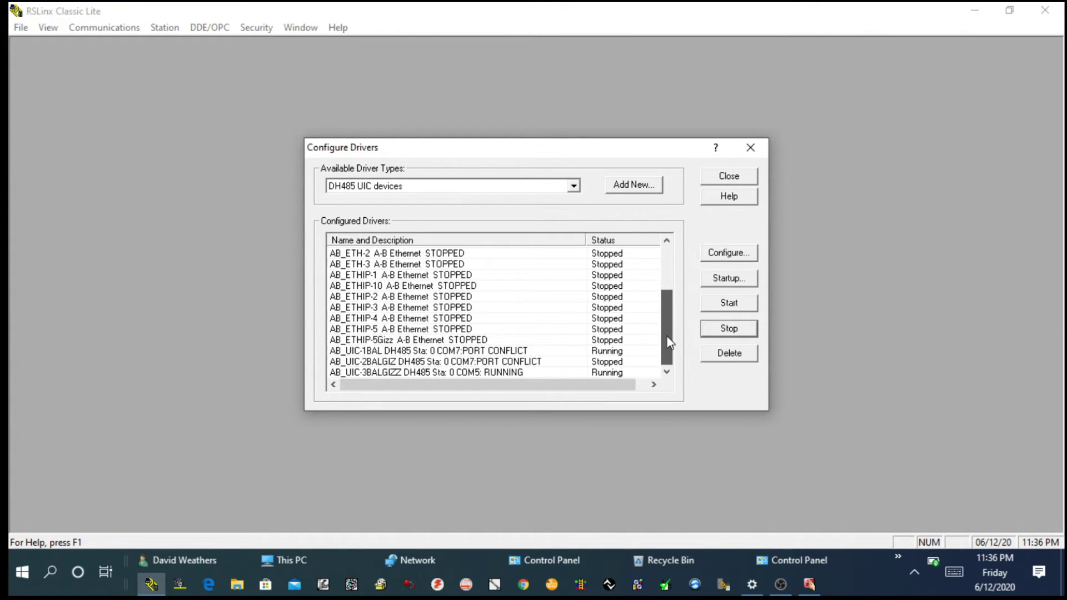
left_click(606, 353)
left_click(738, 335)
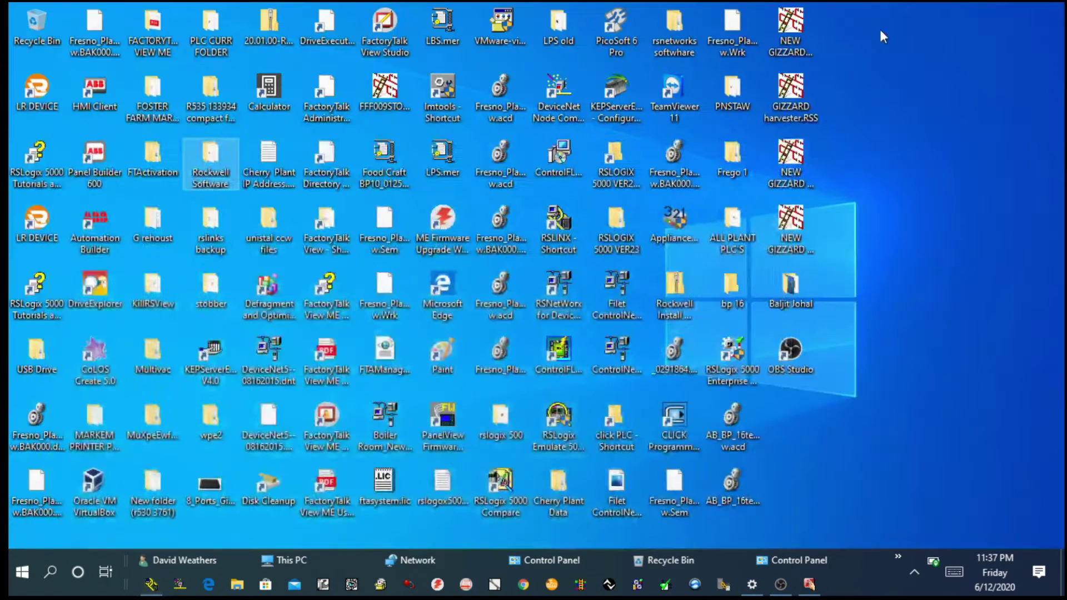
Launch RSLogix 500 and connect to the 1763-L16AWA MicroLogix 1100 at 192.168.1.30.
left_click(47, 569)
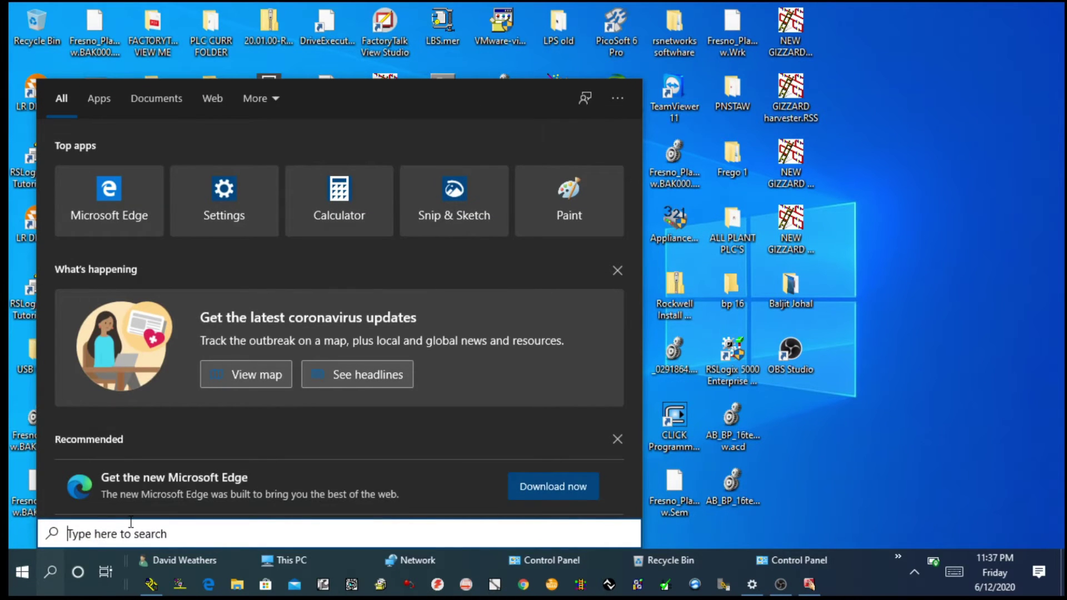
type("rs")
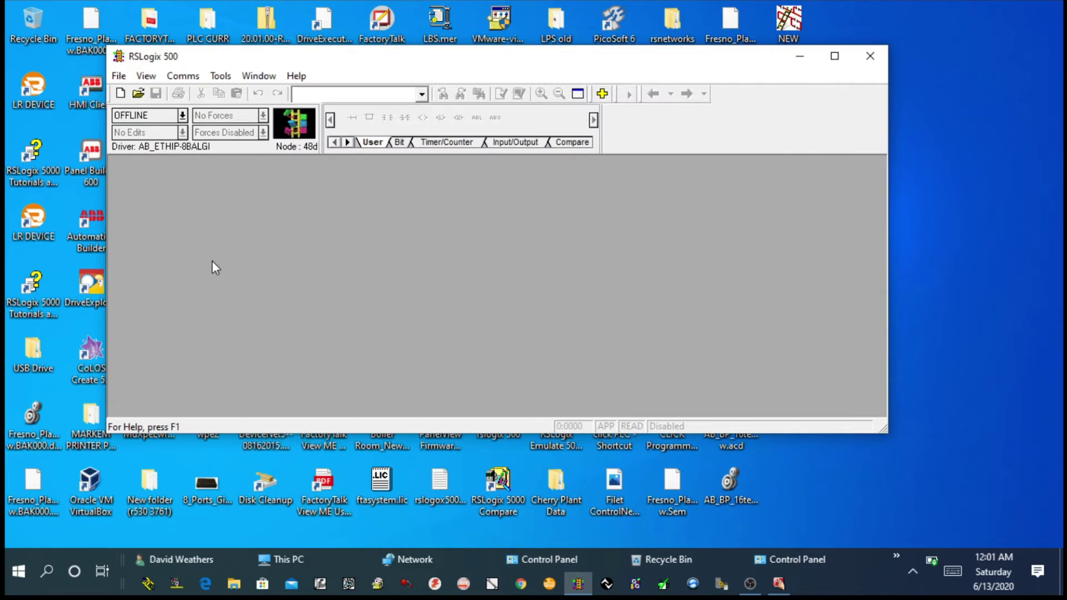
left_click(181, 77)
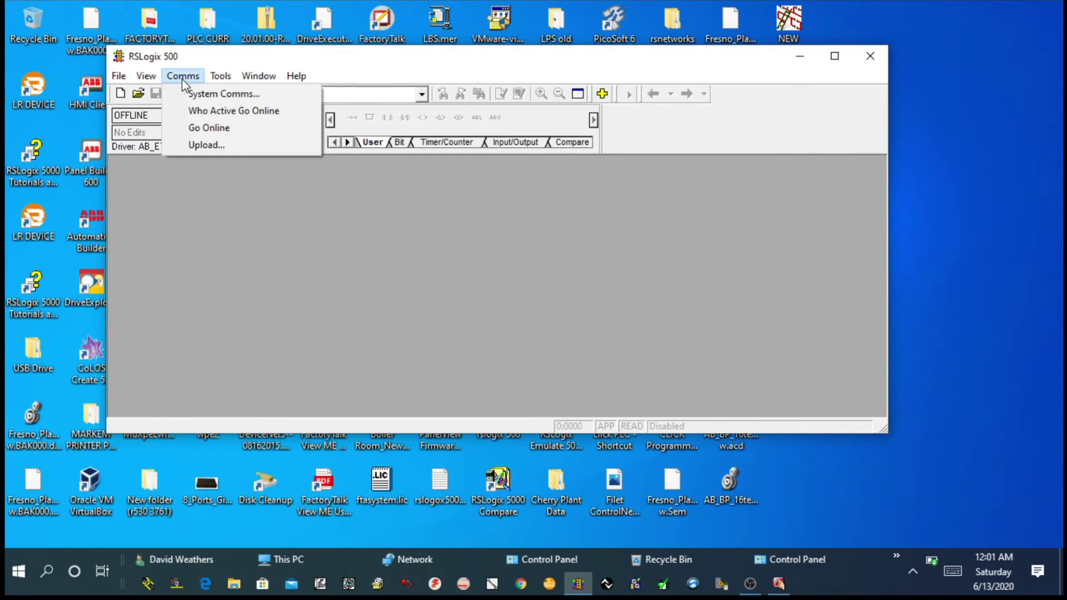
left_click(203, 111)
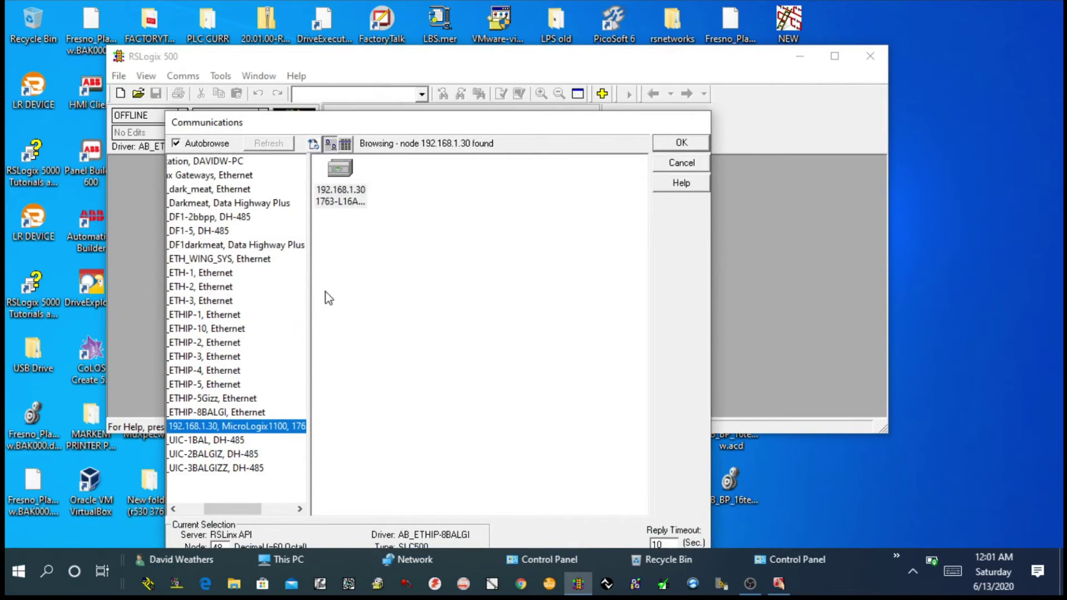
left_click(341, 169)
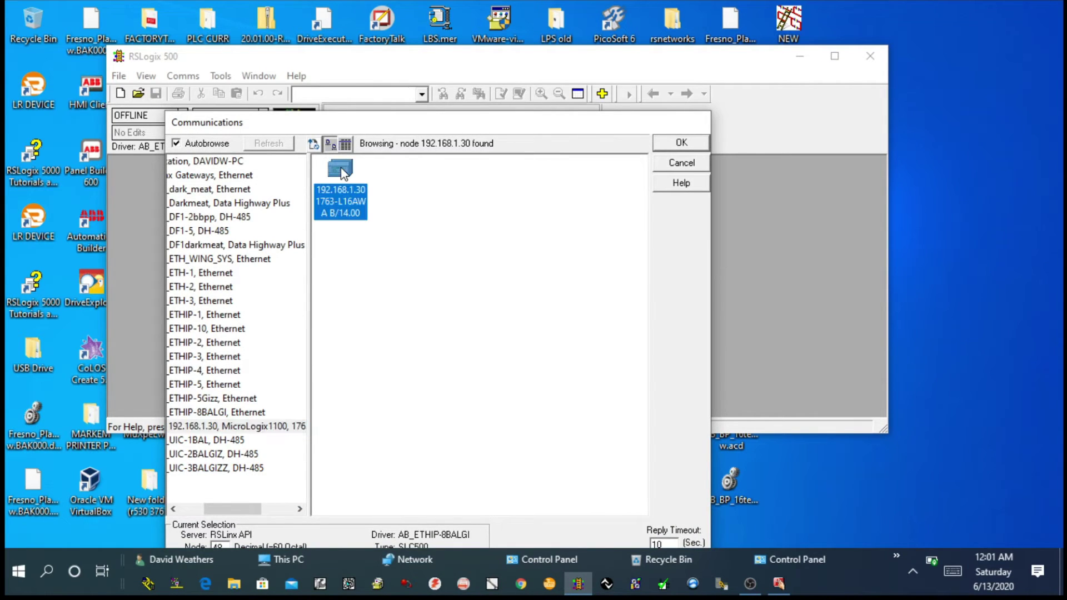
left_click(682, 143)
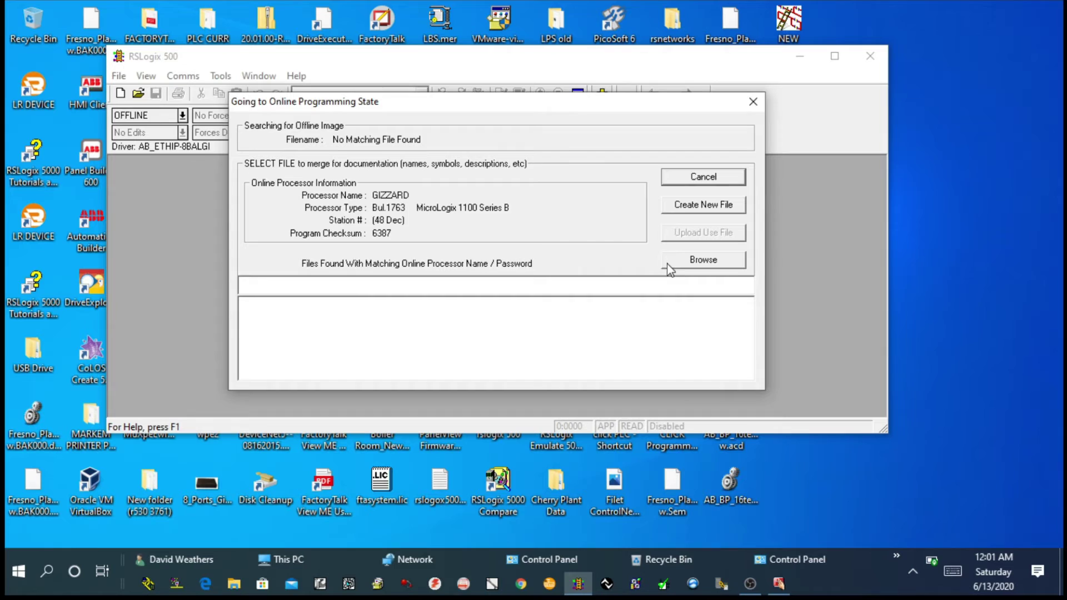
Browse to C:\BAL GIZZ and open GIZZARD001111.RSS as the matching project.
left_click(687, 269)
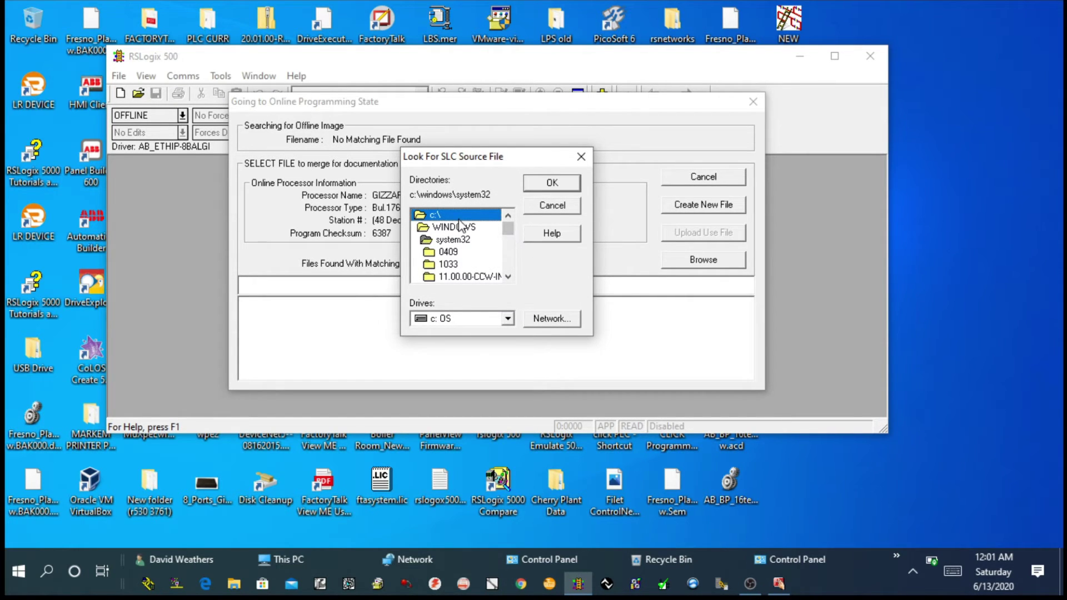
double_click(459, 217)
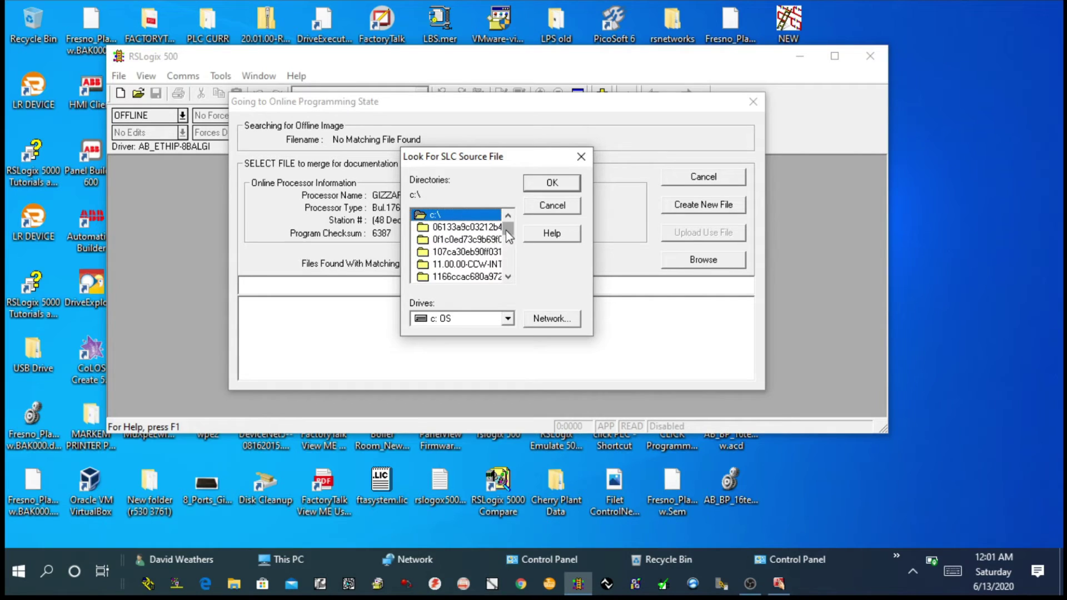
left_click_drag(506, 230, 511, 252)
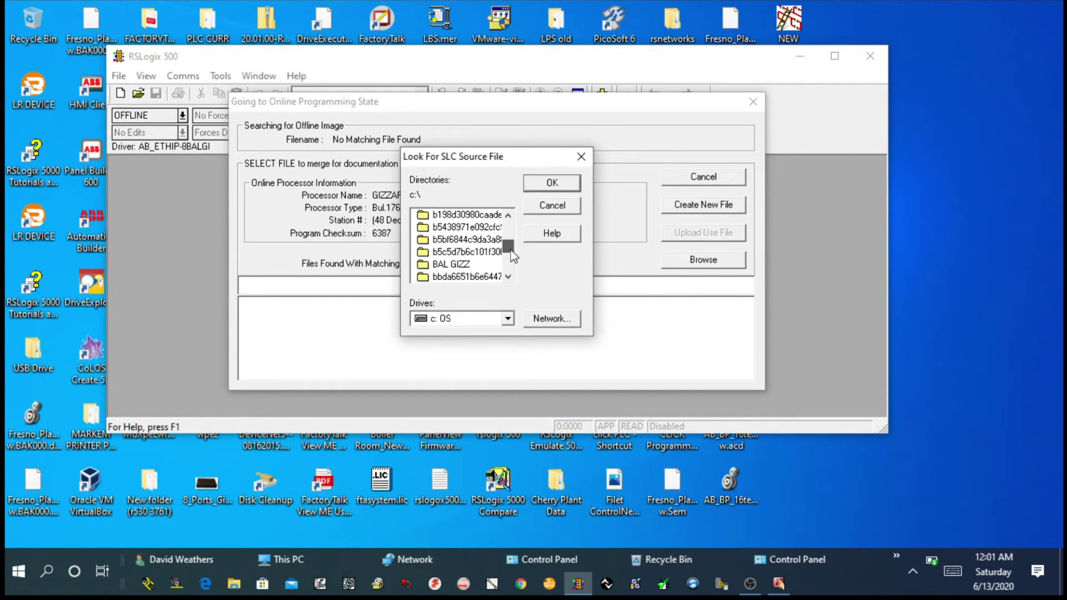
double_click(451, 265)
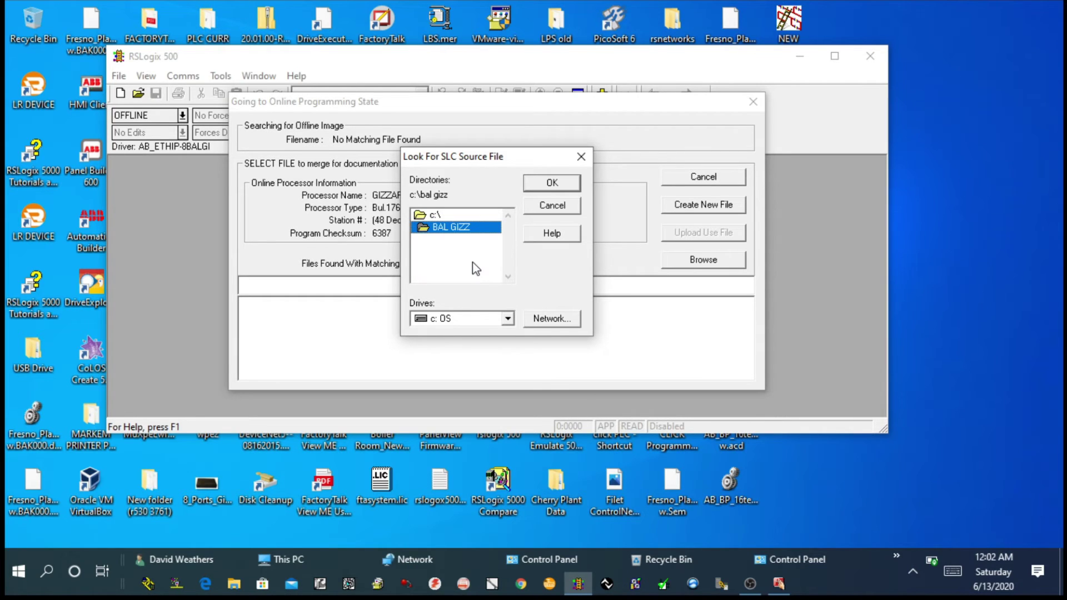
left_click(550, 188)
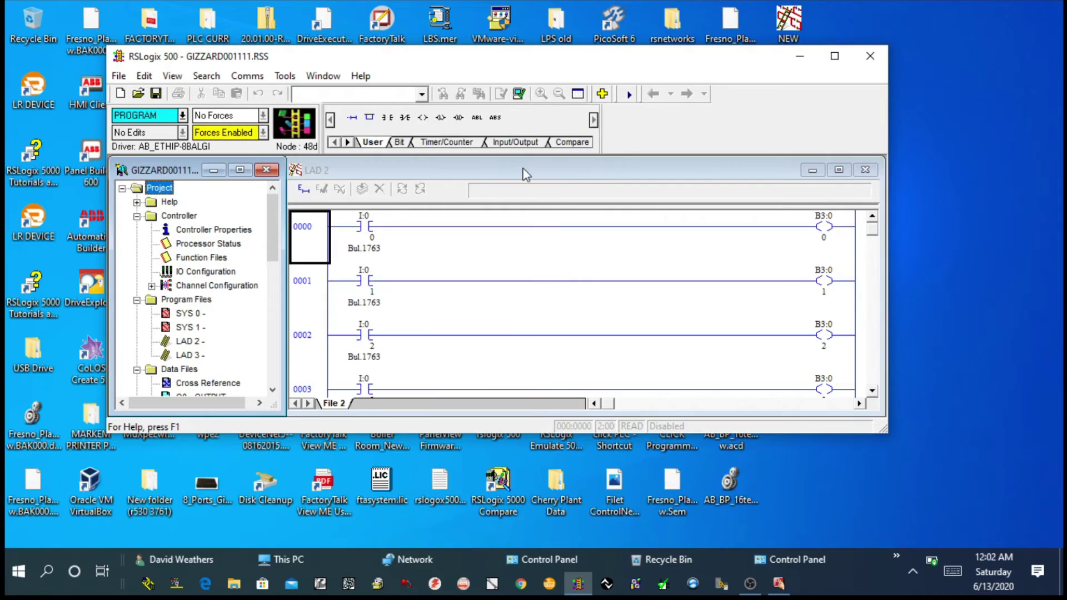
Maximize RSLogix 500, enlarge the LAD 2 and project tree windows, and go offline.
left_click(837, 56)
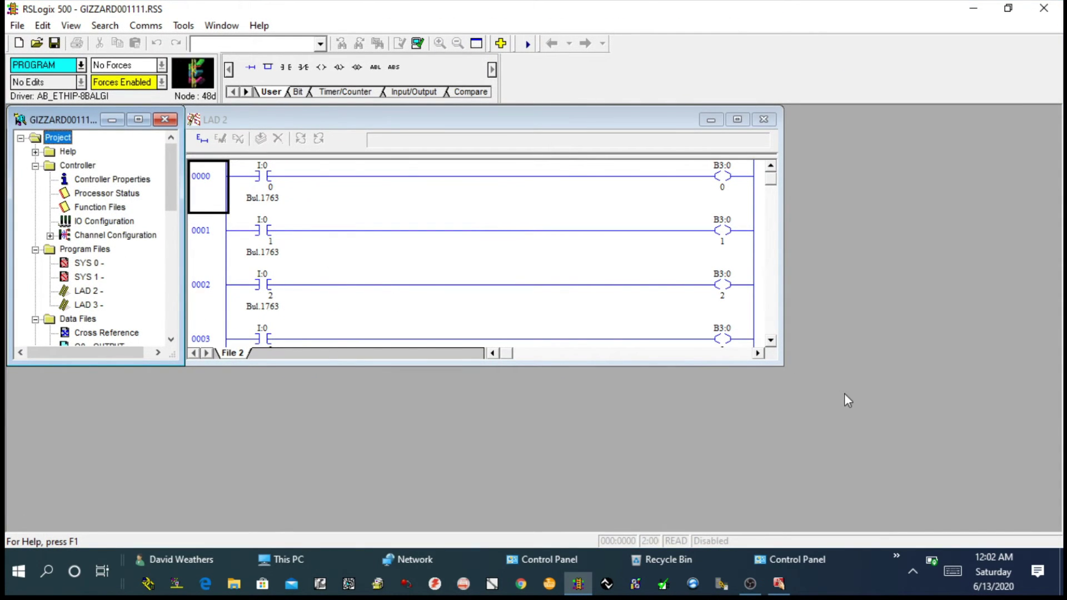
left_click_drag(784, 365, 1056, 522)
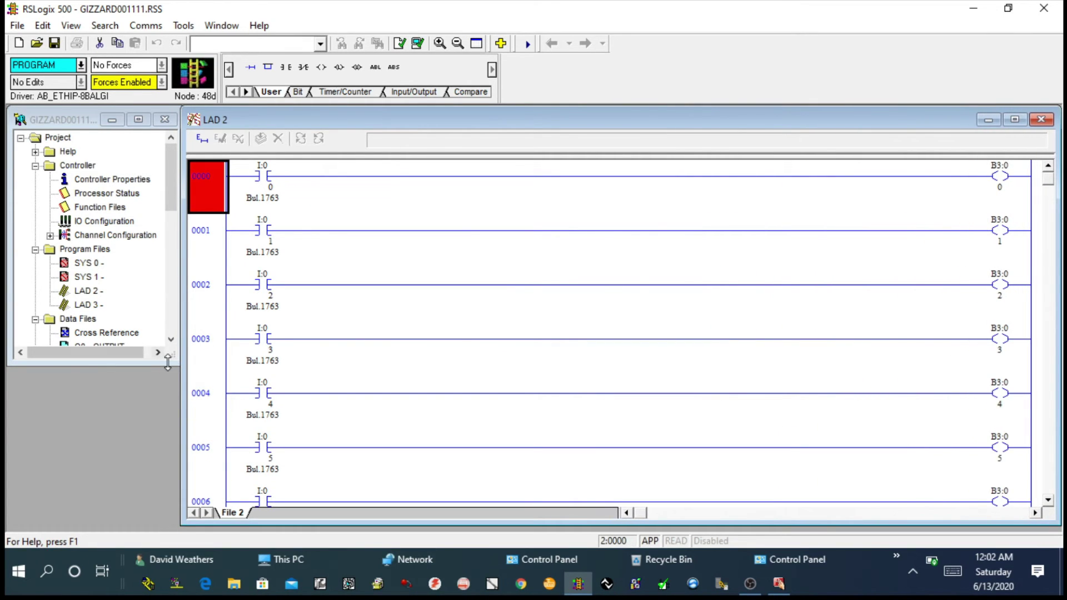
left_click_drag(169, 364, 164, 521)
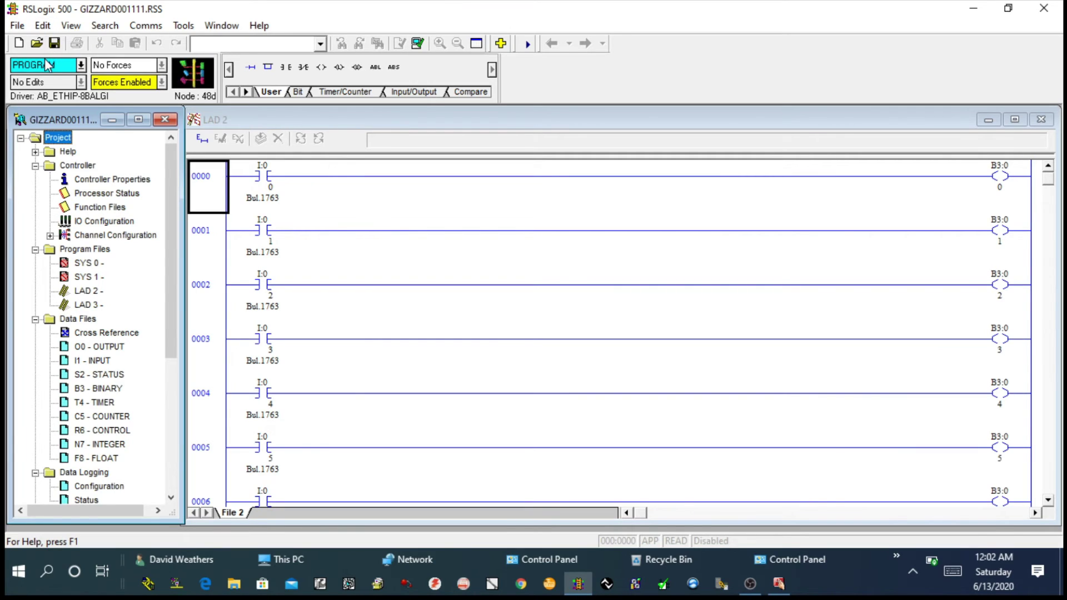
left_click(81, 65)
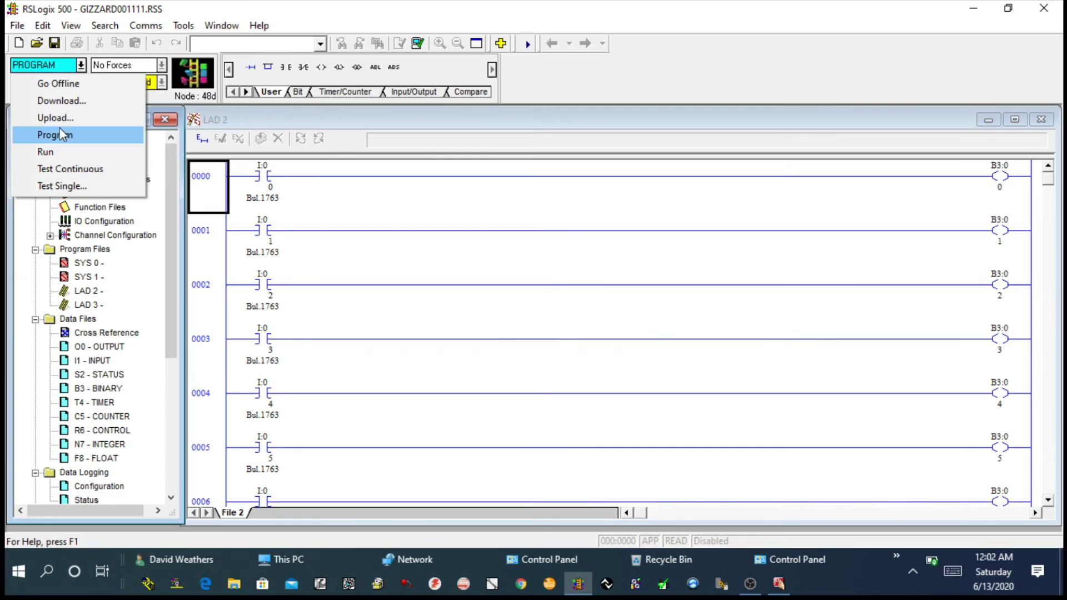
left_click(62, 85)
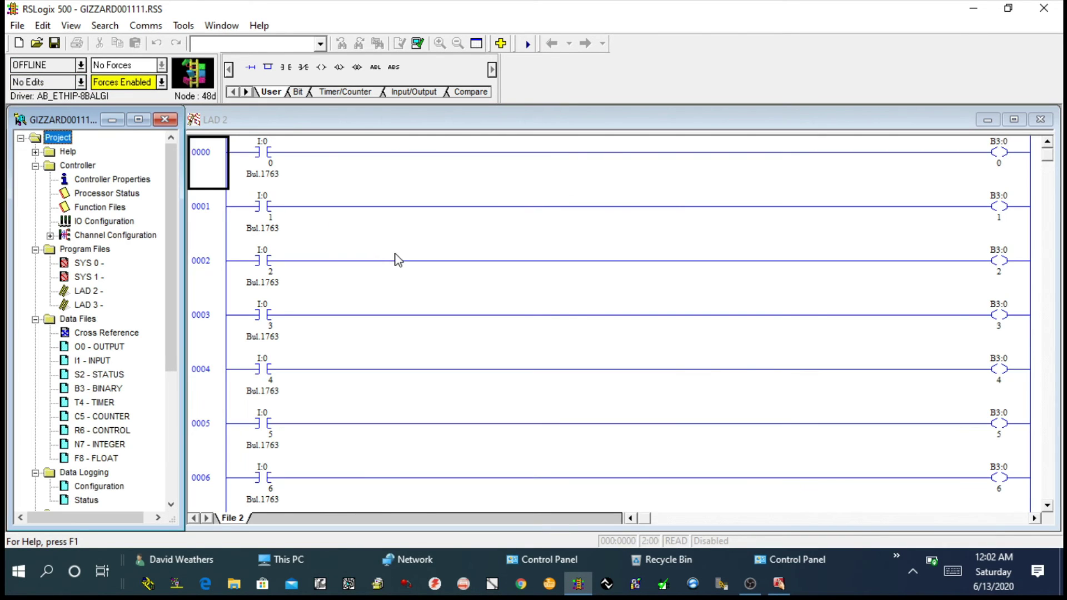
Upload the processor program into a new GIZZARD file and go back online.
left_click(81, 65)
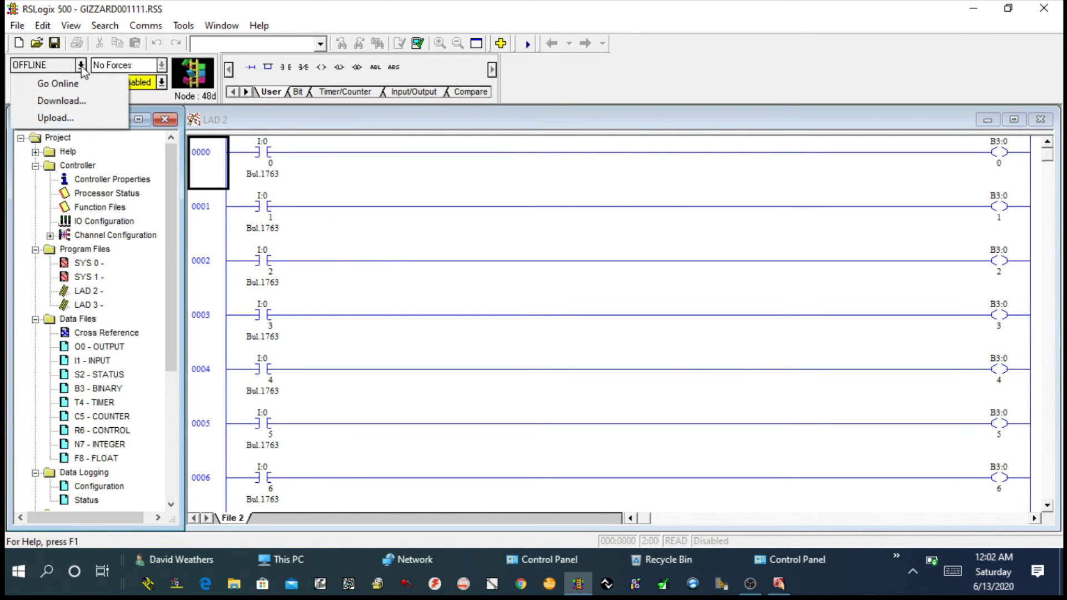
left_click(62, 118)
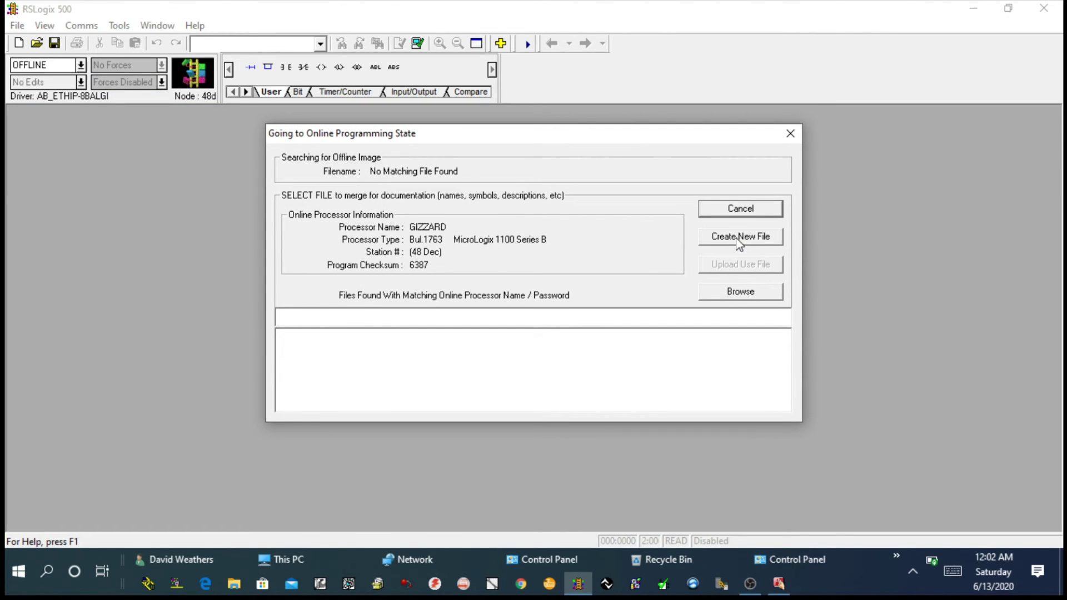
left_click(736, 238)
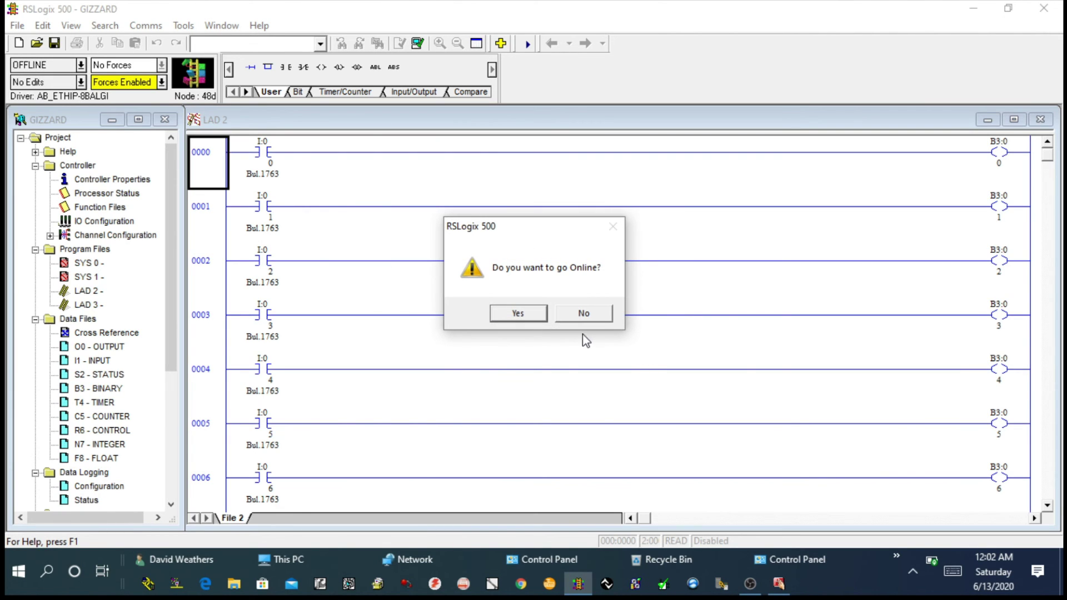
left_click(544, 313)
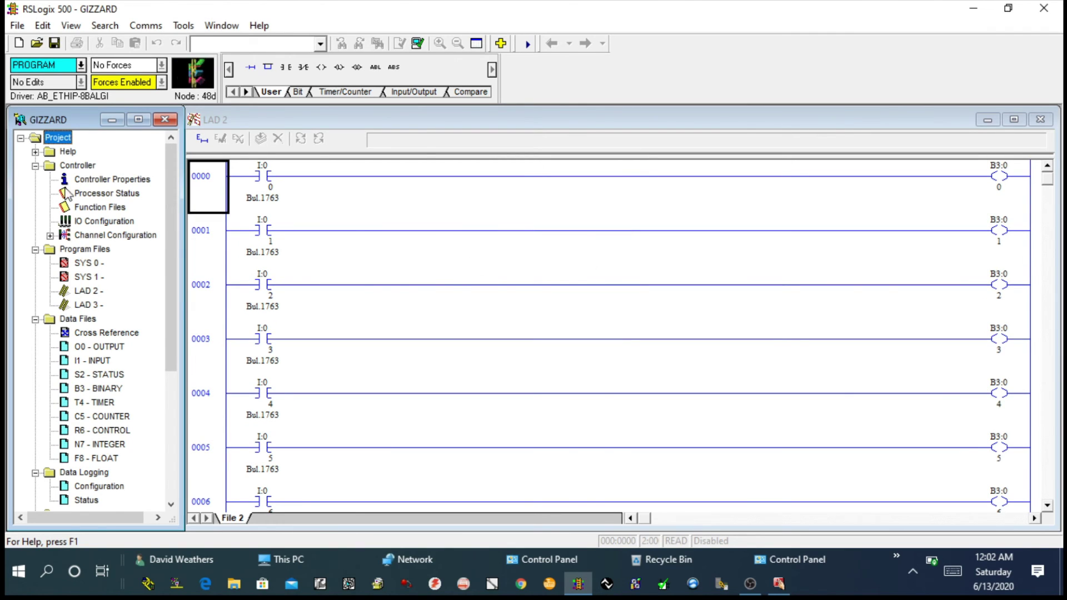